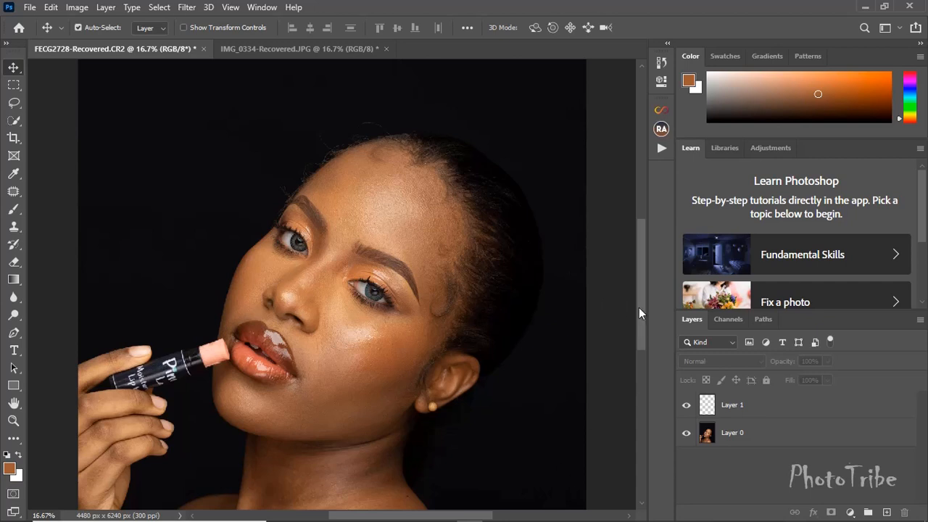
Activate the Mixer Brush tool and select Layer 0 as the layer to retouch
left_click_drag(636, 310, 654, 372)
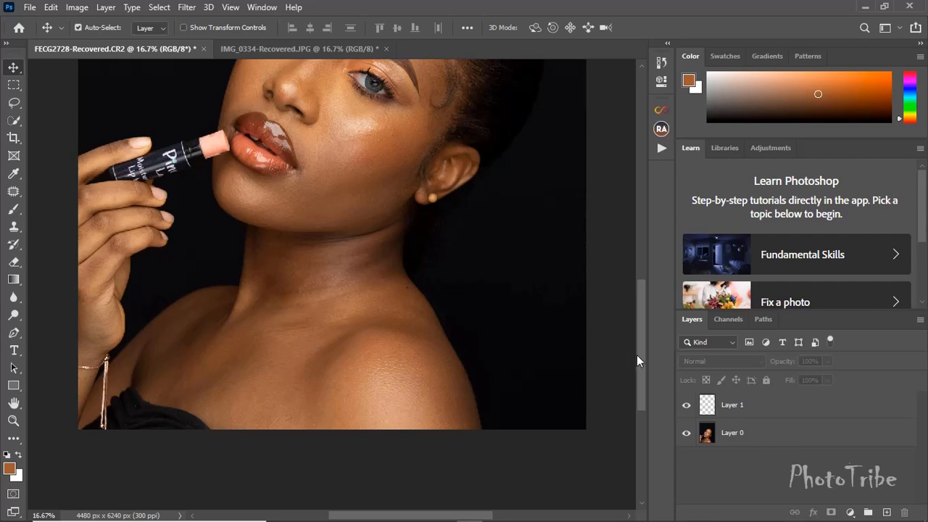
left_click_drag(641, 343, 646, 302)
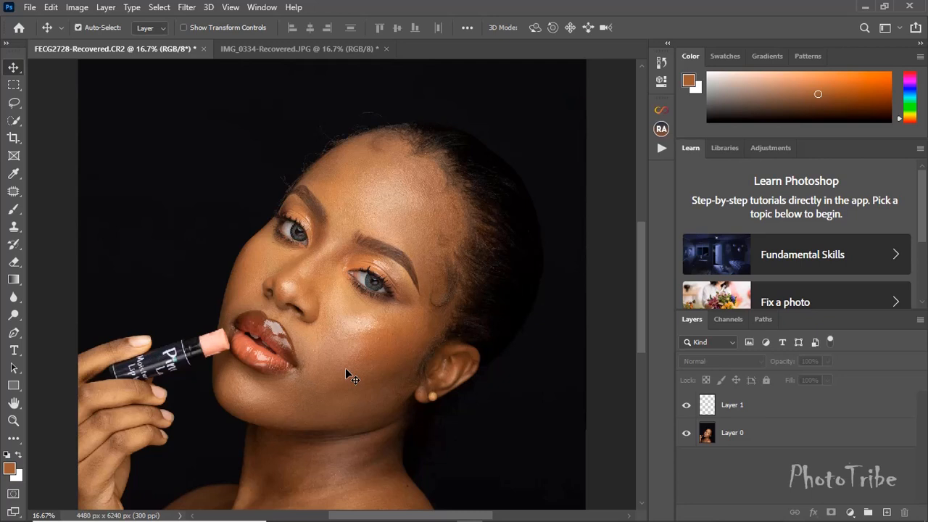
left_click(14, 210)
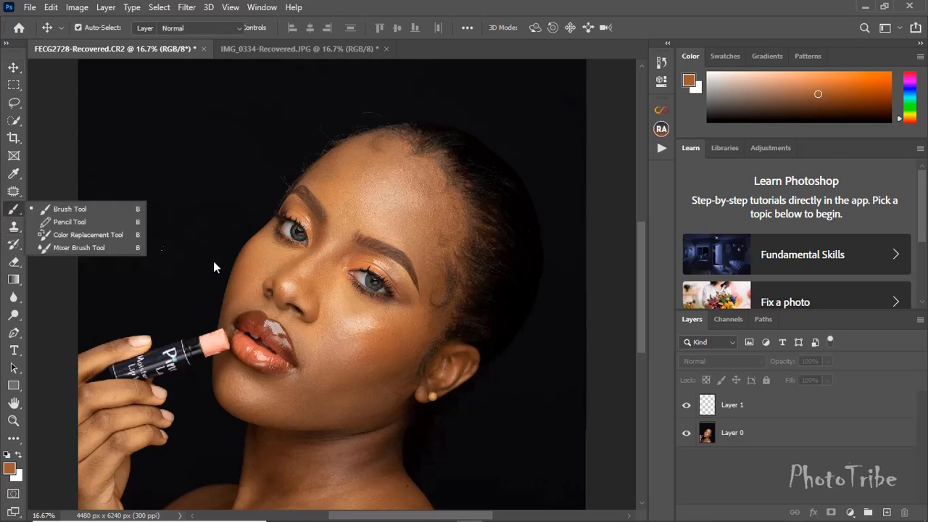
left_click(75, 248)
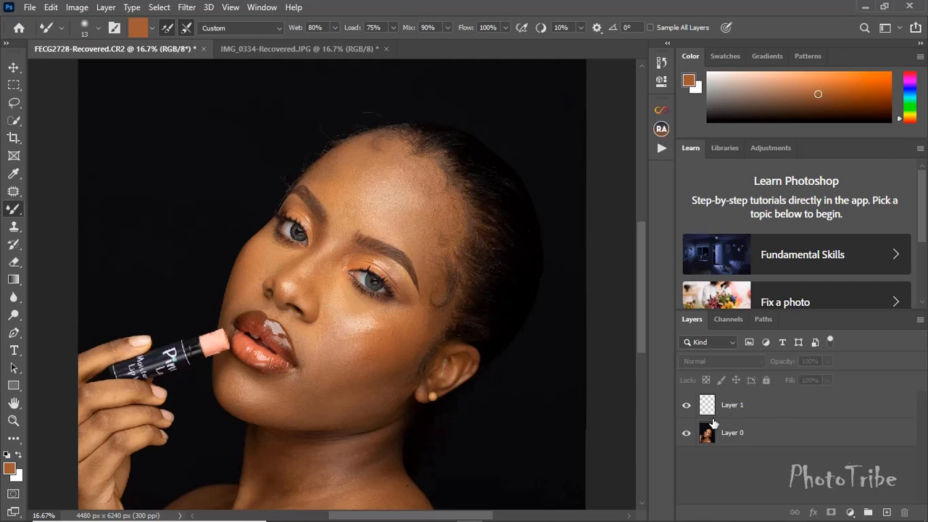
left_click(747, 438)
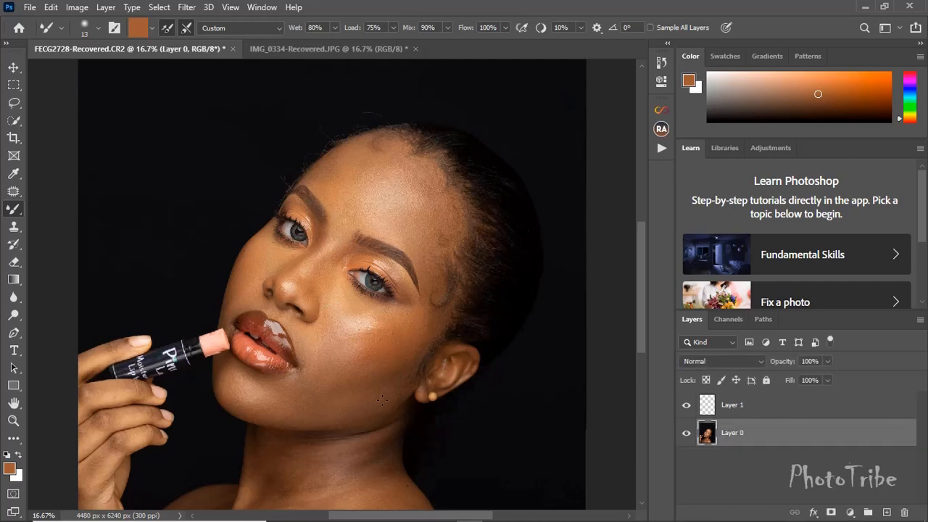
Blend the skin on the cheek beside the nose and upper lip with the Mixer Brush and set its size to 150
key("bracketright")
key("bracketright")
key("bracketright")
key("bracketright")
key("bracketright")
key("bracketright")
key("bracketright")
key("bracketright")
key("bracketright")
key("bracketright")
key("bracketright")
key("bracketright")
key("bracketright")
key("bracketright")
key("bracketright")
key("bracketright")
key("bracketright")
key("bracketright")
key("bracketright")
key("bracketright")
key("bracketright")
mouse_move(254, 308)
left_mouse_down()
mouse_move(298, 357)
mouse_move(269, 318)
mouse_move(298, 352)
mouse_move(248, 310)
mouse_move(279, 328)
left_mouse_up()
key("bracketleft")
key("bracketleft")
key("bracketleft")
key("bracketleft")
key("bracketleft")
key("bracketleft")
Examine the portrait's skin transitions in close-up and full view, especially along the outer cheek, around the eyes and nose, and down the neck
left_click_drag(641, 299, 644, 335)
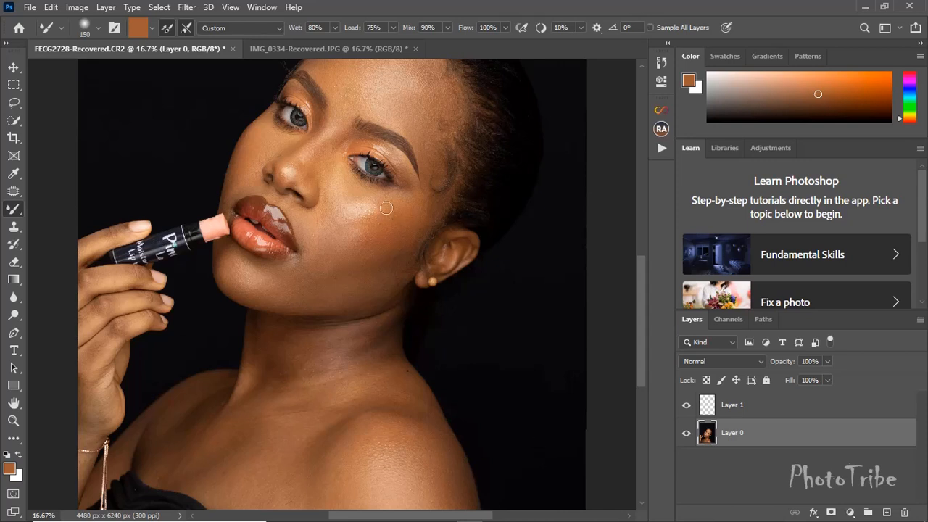
left_click_drag(645, 324, 644, 288)
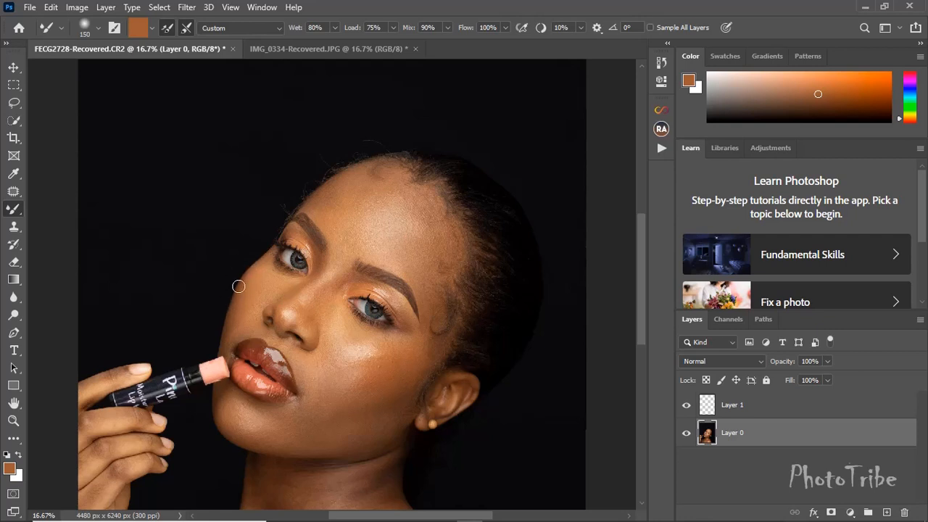
scroll(238, 299, "up", 2)
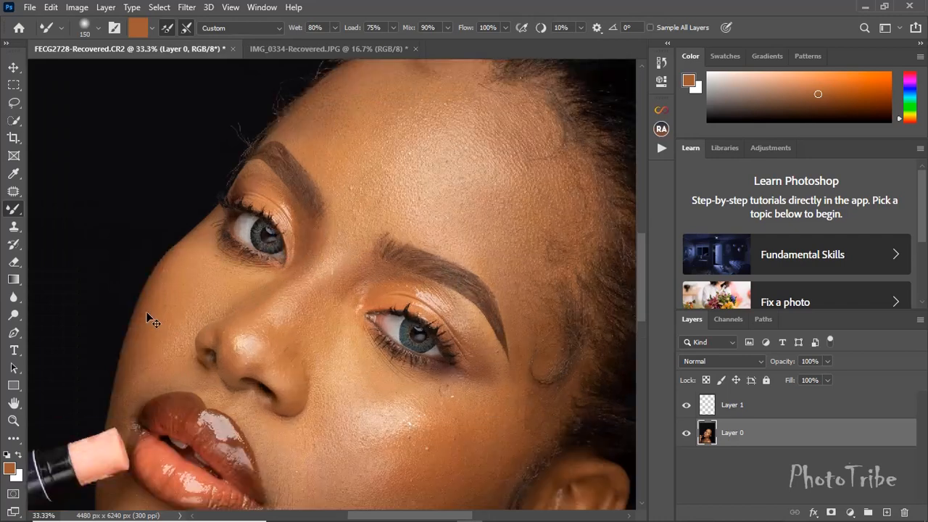
left_click(150, 274)
scroll(150, 272, "up", 1)
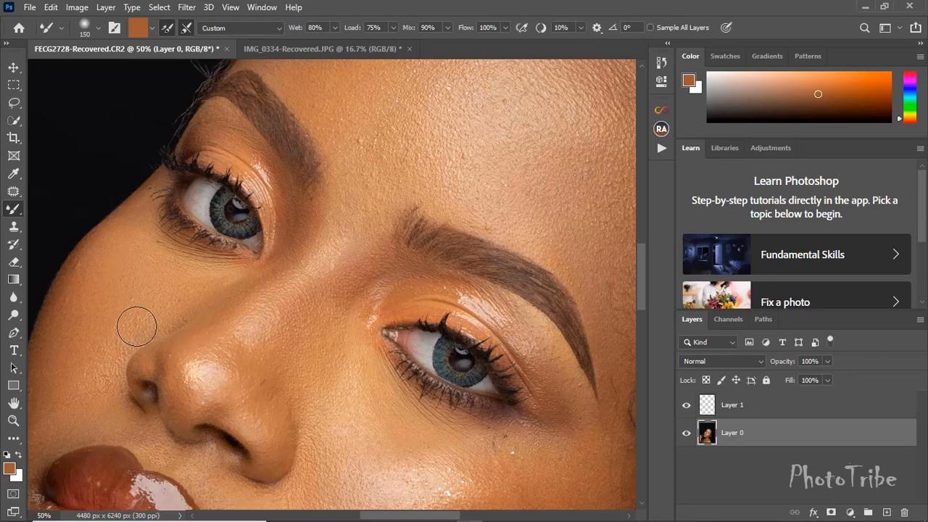
left_click_drag(165, 336, 311, 360)
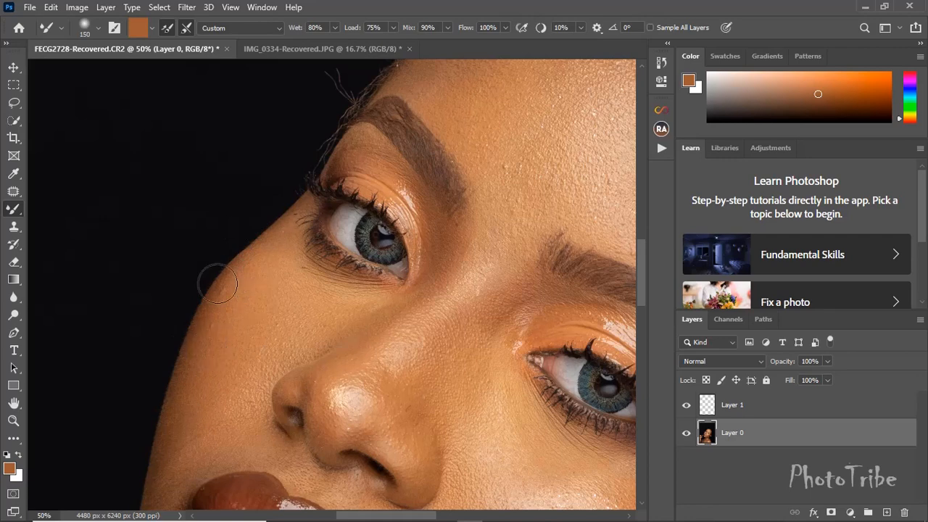
key("ctrl+minus")
key("ctrl+minus")
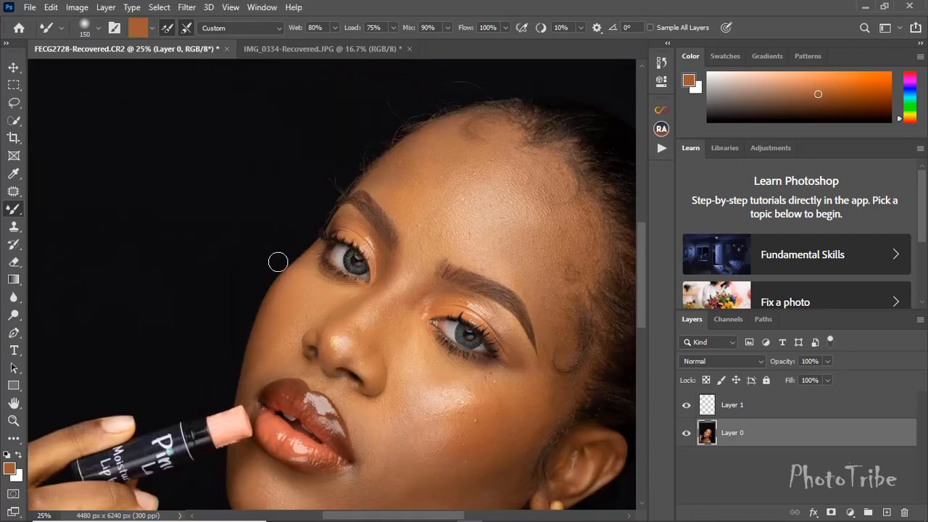
key("ctrl+plus")
key("ctrl+plus")
key("ctrl+plus")
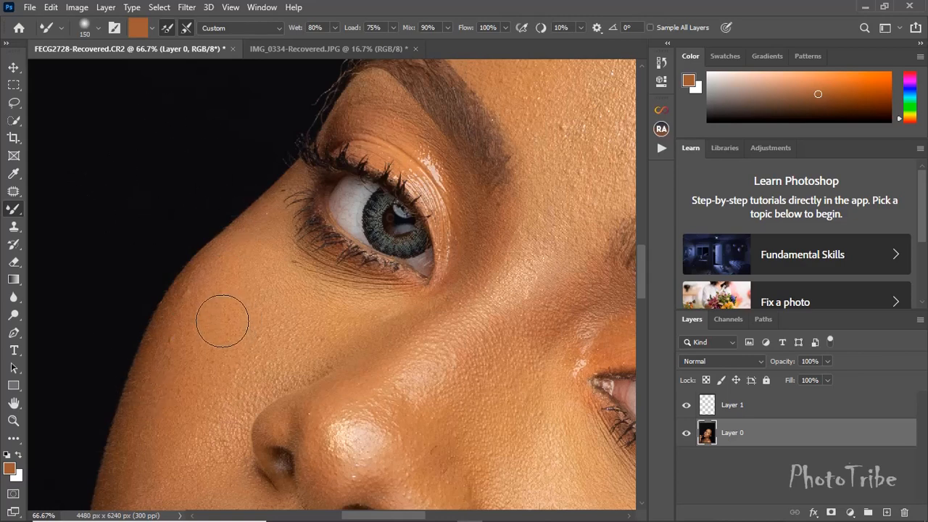
key("ctrl+minus")
key("ctrl+minus")
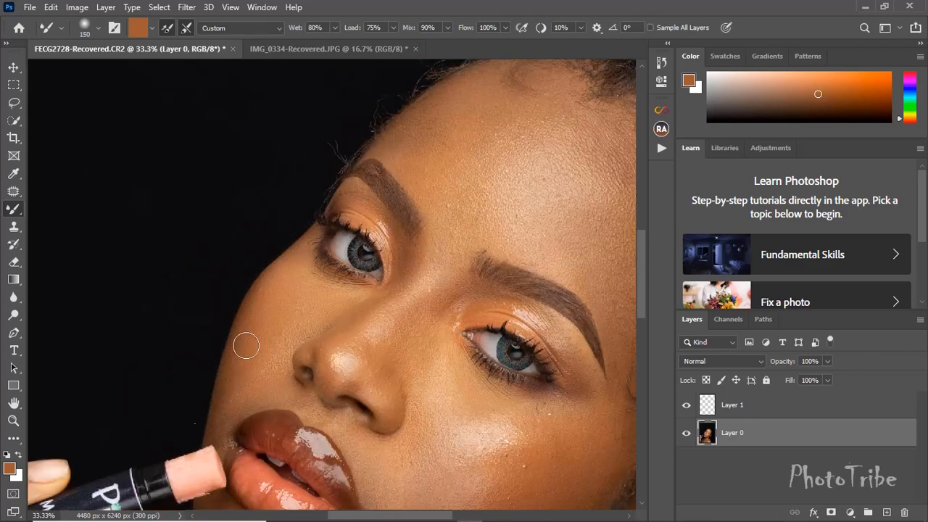
key("ctrl+minus")
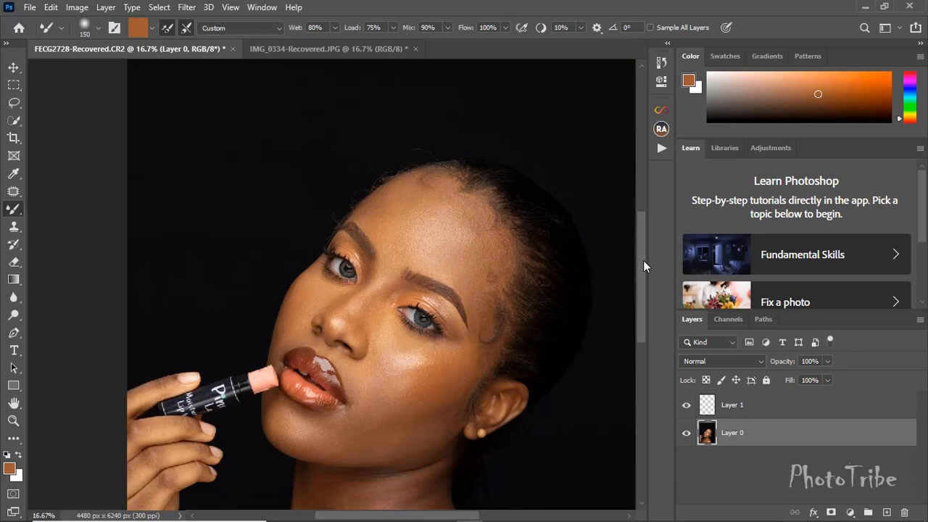
left_click_drag(644, 266, 647, 302)
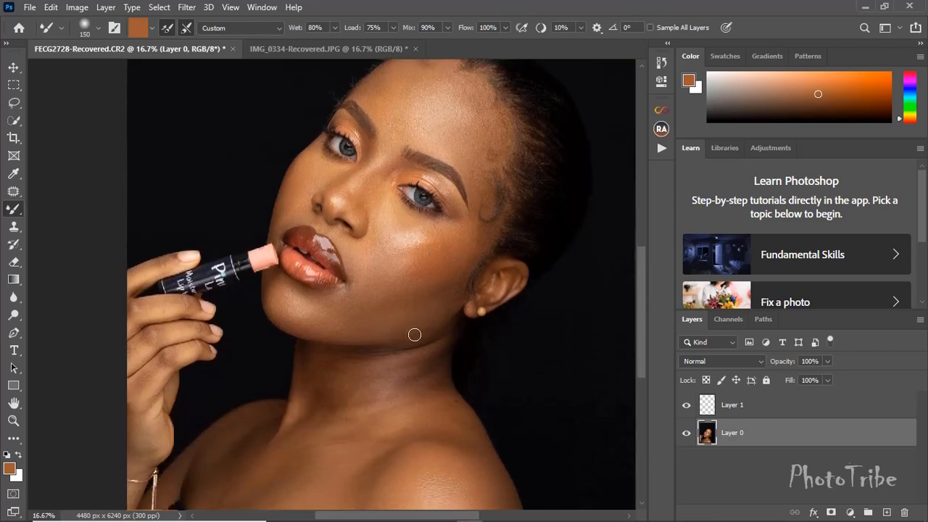